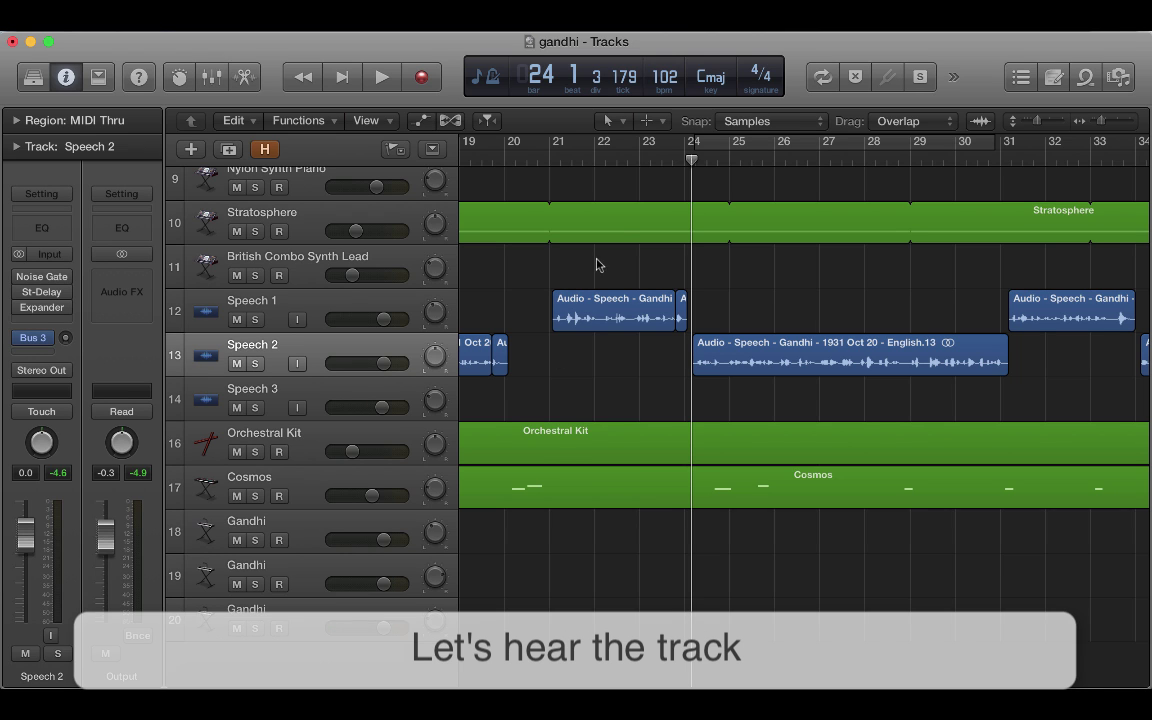
Enable cycling over bars 24 to 30, solo the Speech 2 track and play the looped section
click(823, 78)
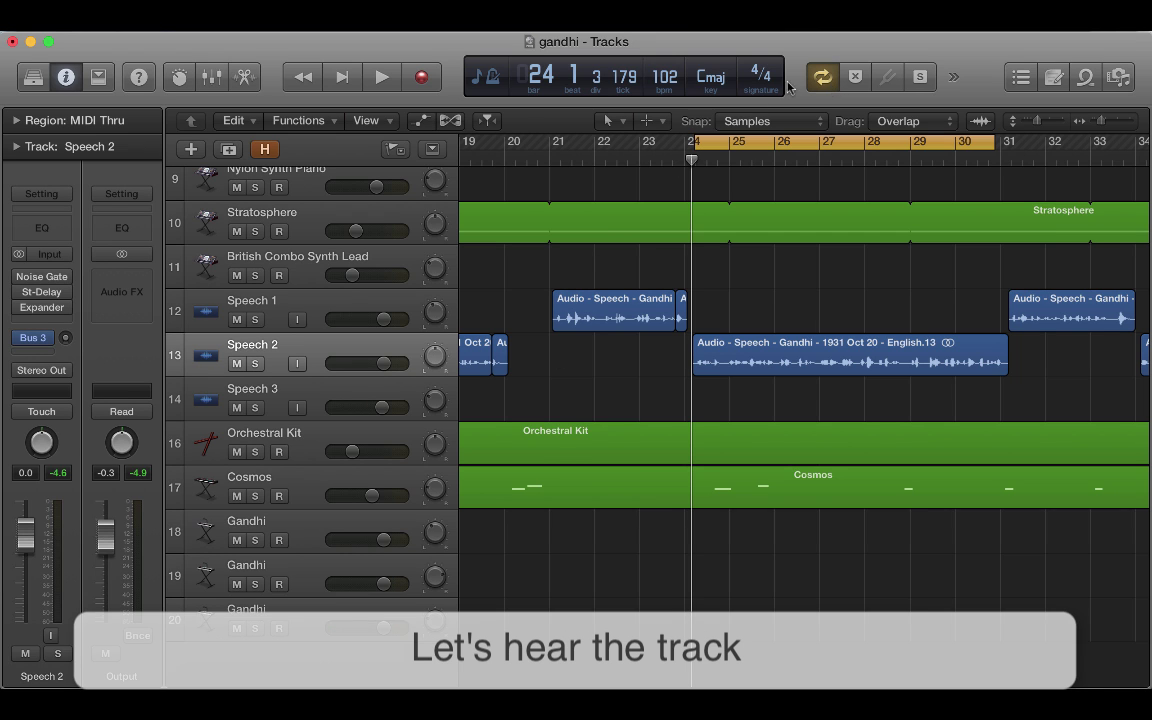
click(255, 364)
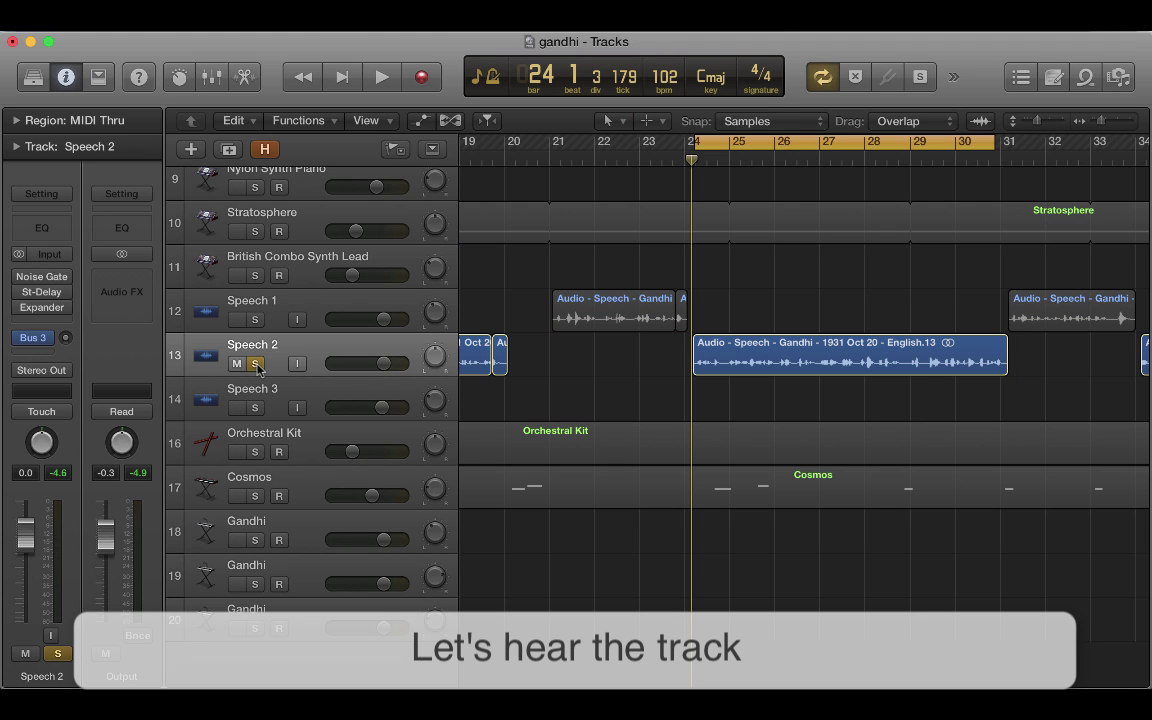
key(space)
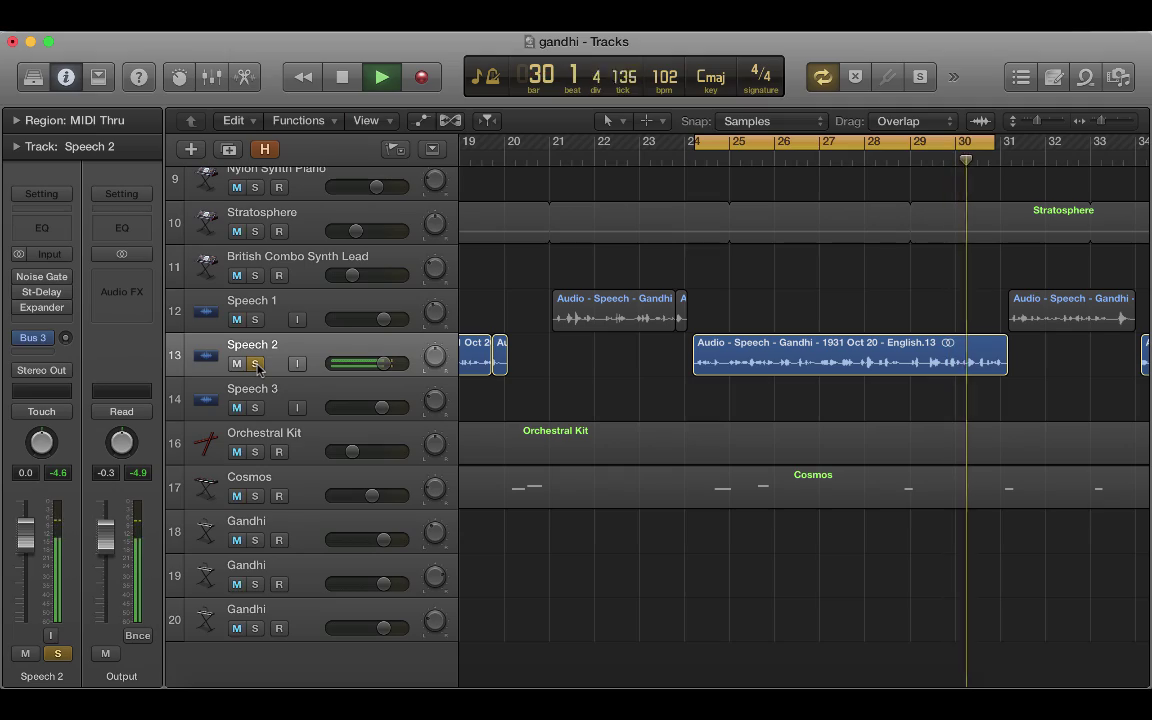
key(space)
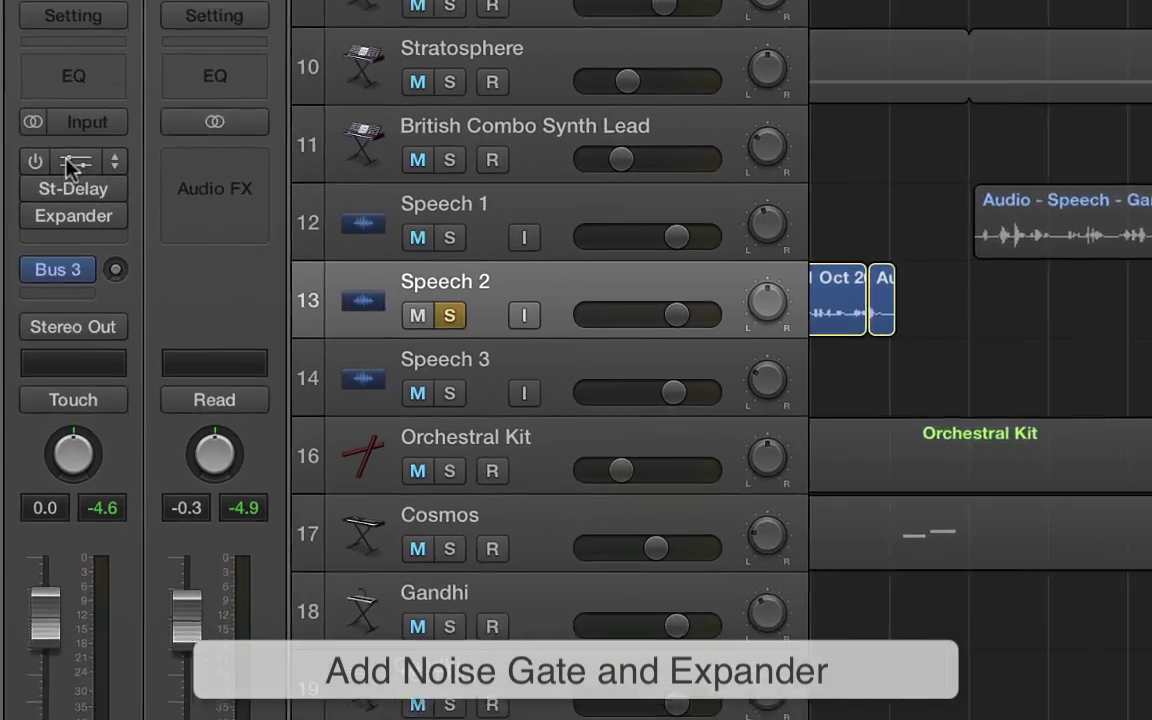
Choose the Noise Gate dynamics plug-in for the first audio effect slot of Speech 2
click(52, 236)
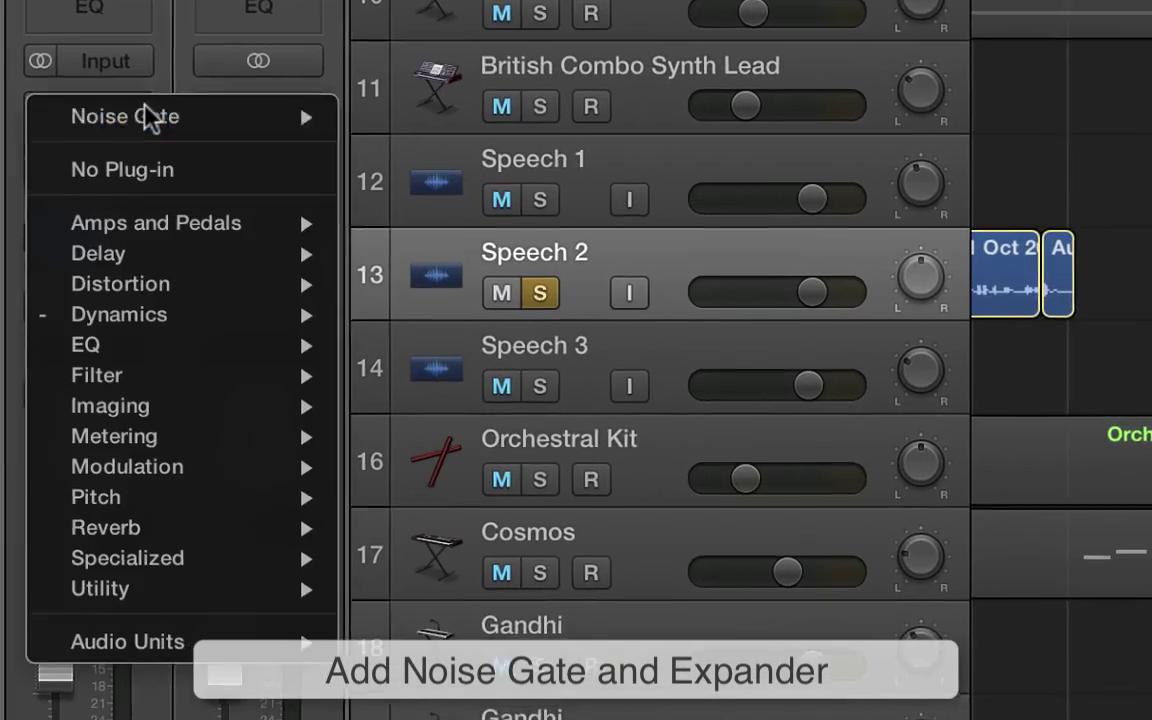
mouse_move(110, 352)
mouse_move(270, 316)
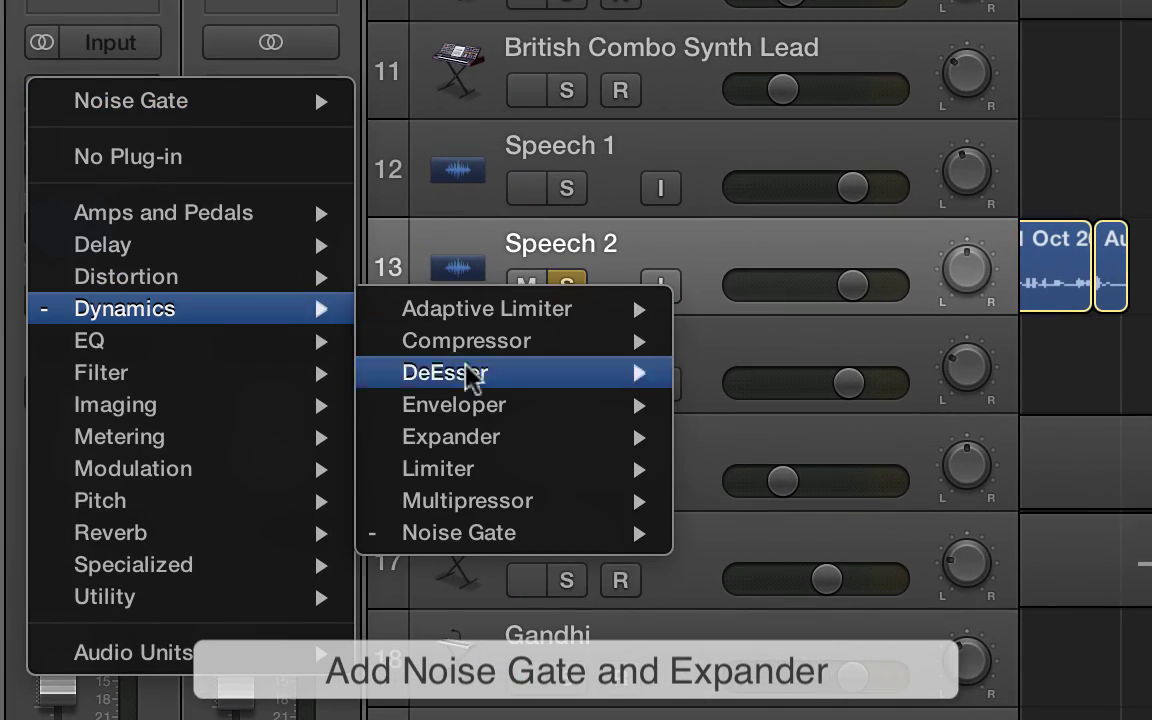
click(450, 436)
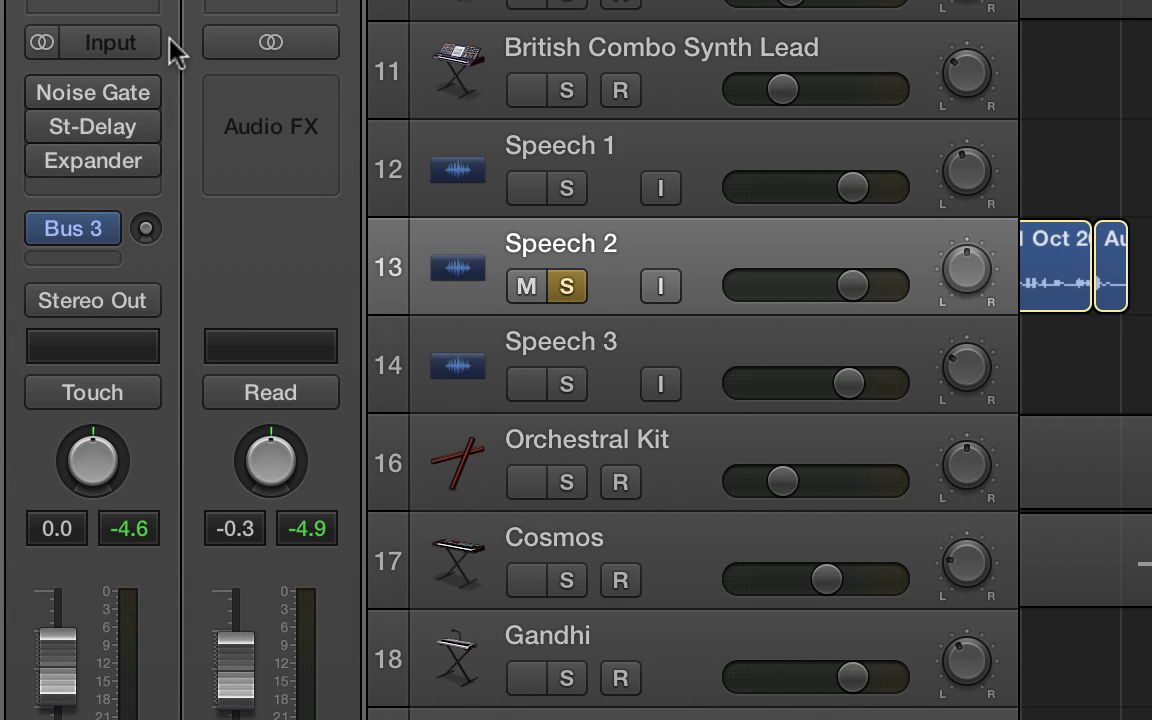
Choose the stereo Expander dynamics plug-in for the third audio effect slot of Speech 2
click(145, 178)
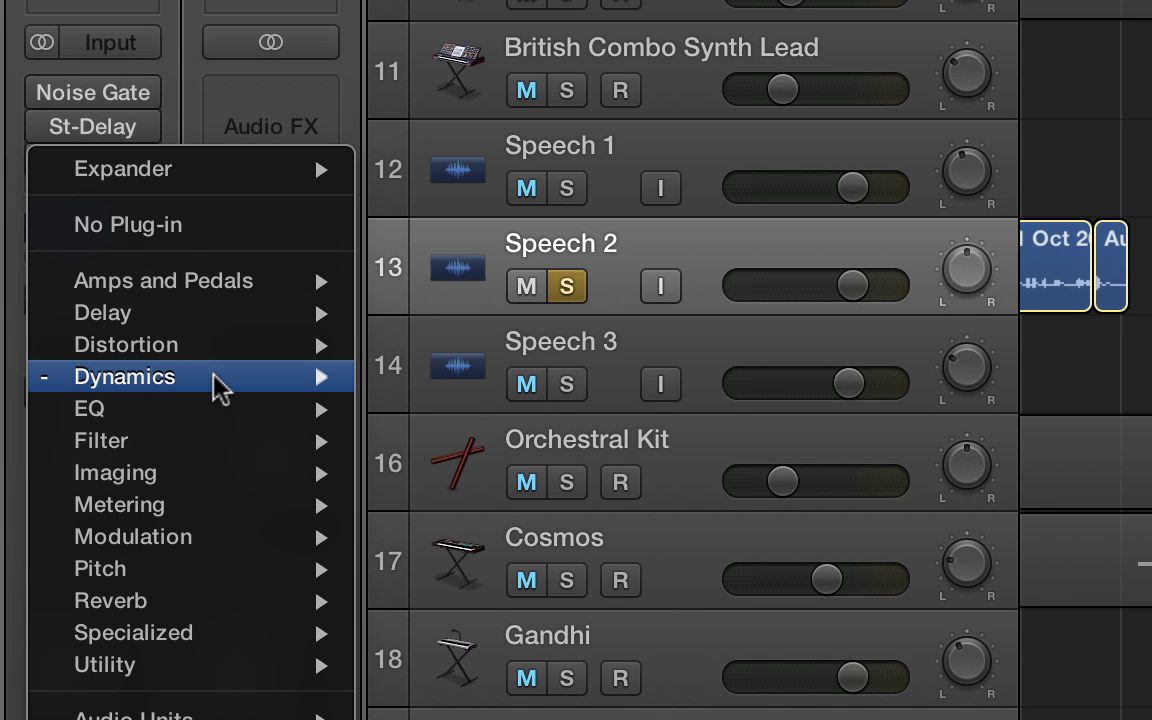
mouse_move(257, 398)
mouse_move(451, 518)
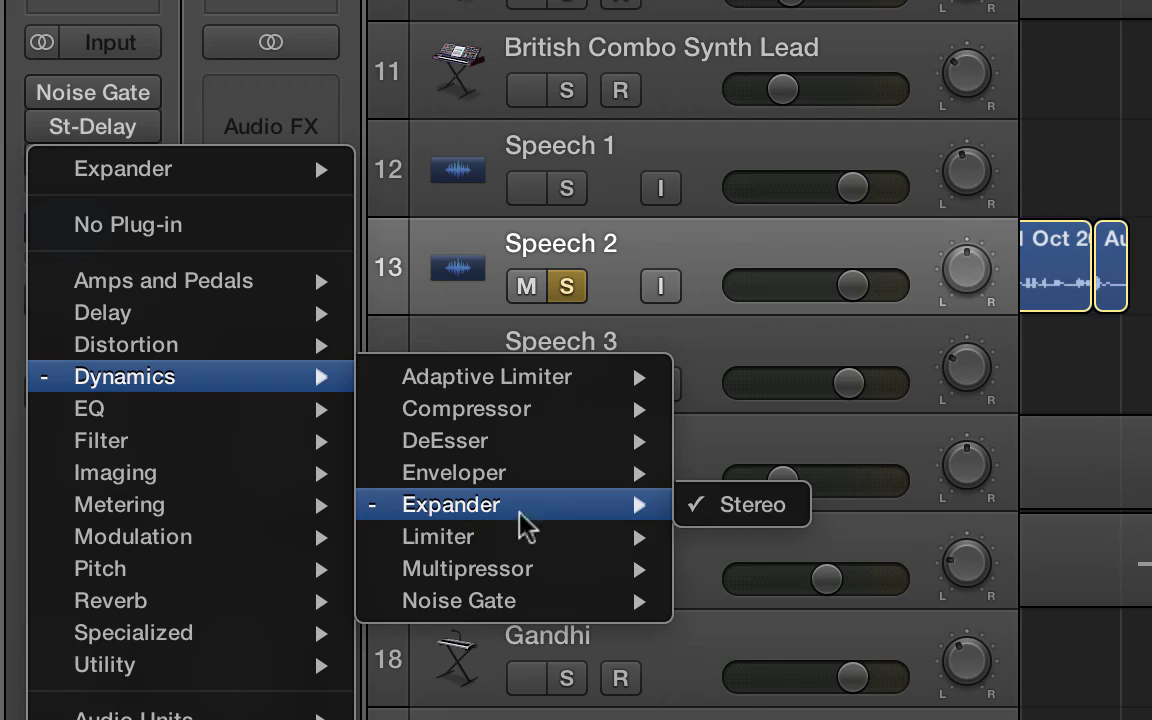
click(706, 510)
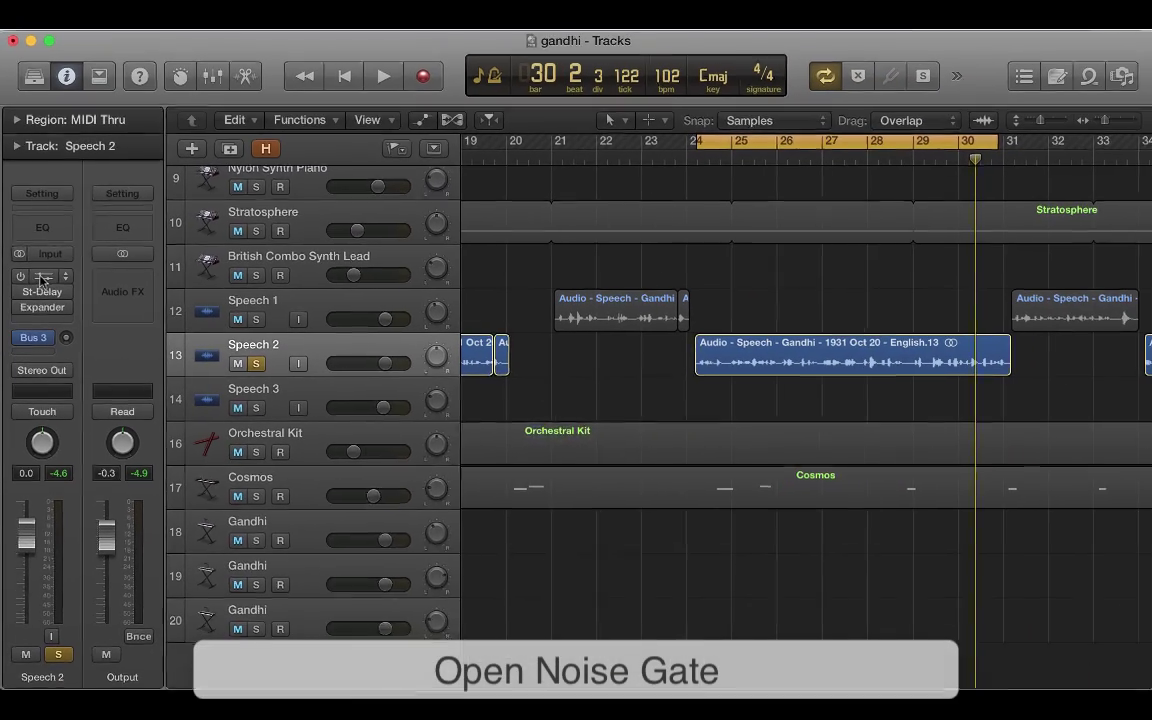
Switch on Speech 2's Noise Gate and raise its Threshold from -100 dB up to -35 dB
click(92, 94)
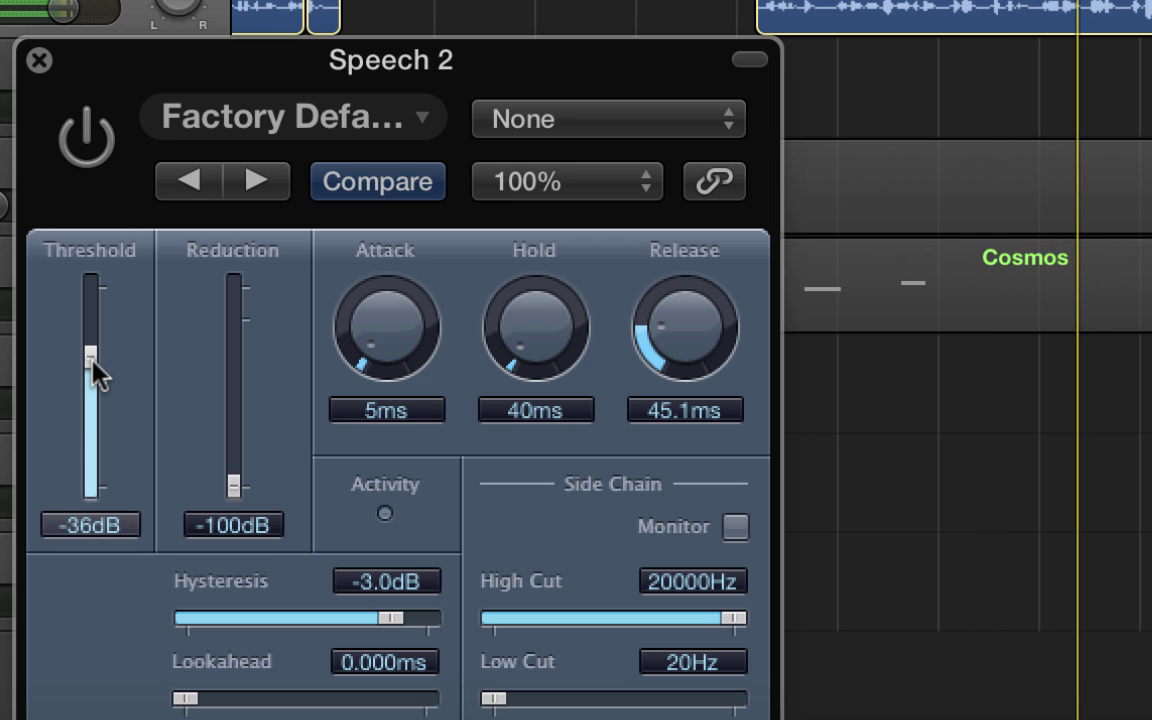
drag(91, 358, 90, 497)
click(84, 136)
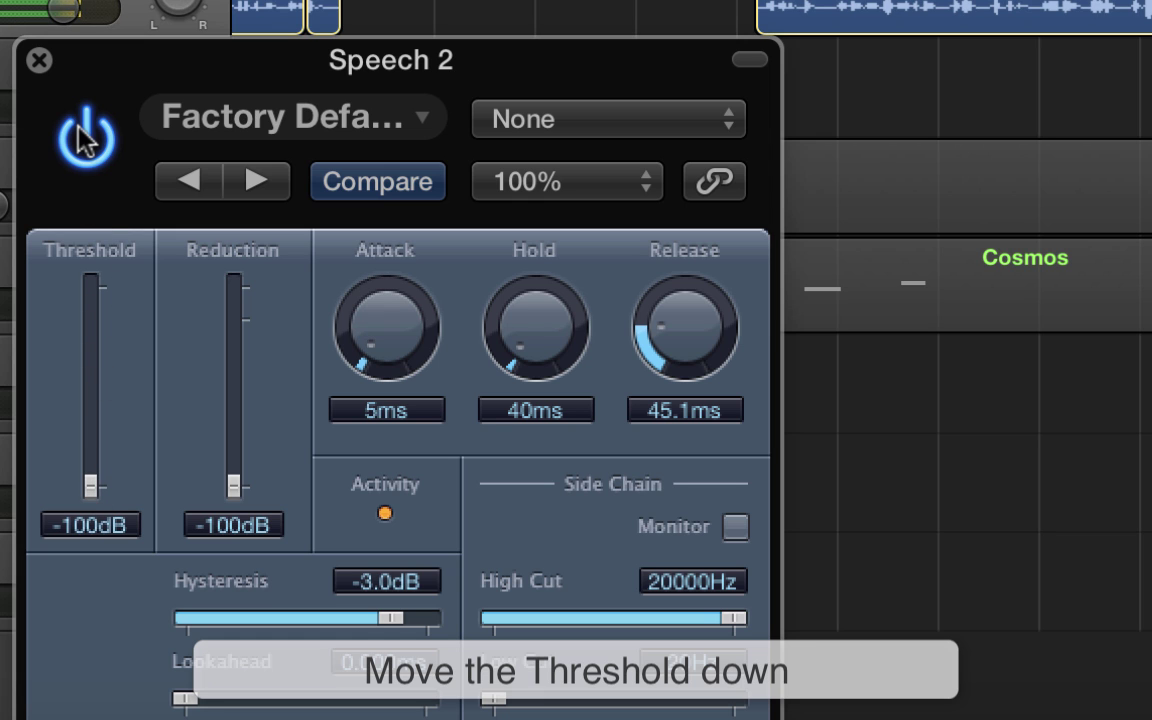
drag(90, 478, 104, 350)
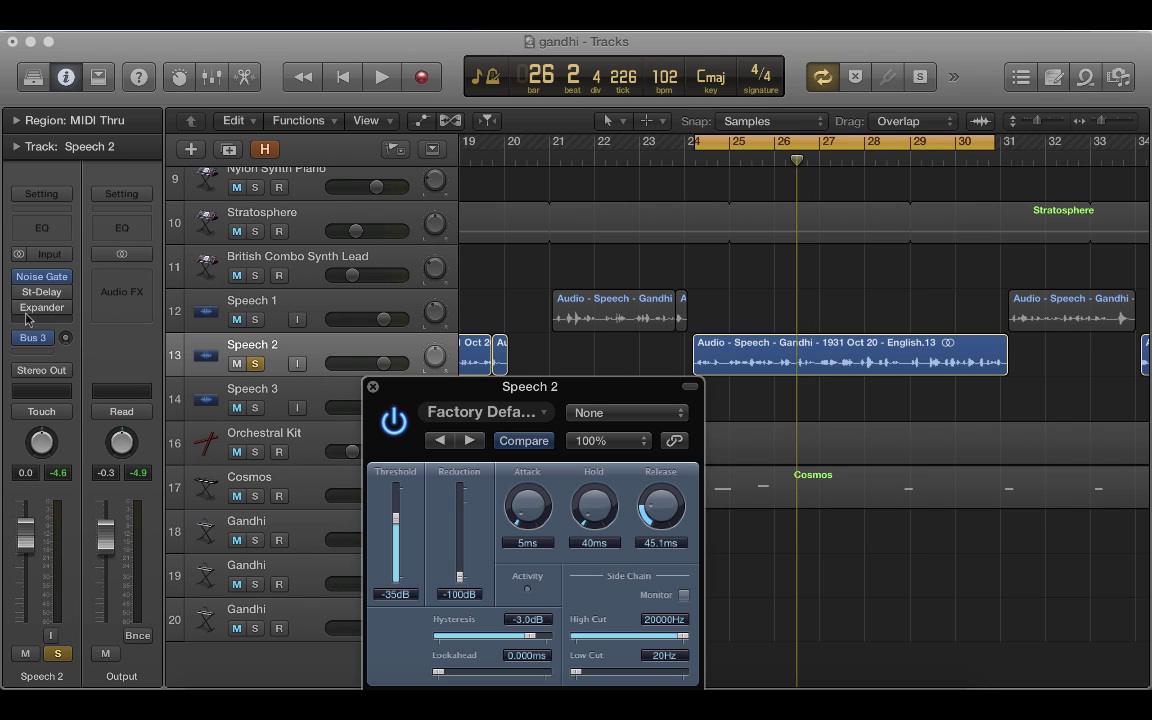
Open the Expander on Speech 2, compare the speech with it on and off, and leave it enabled
mouse_move(44, 313)
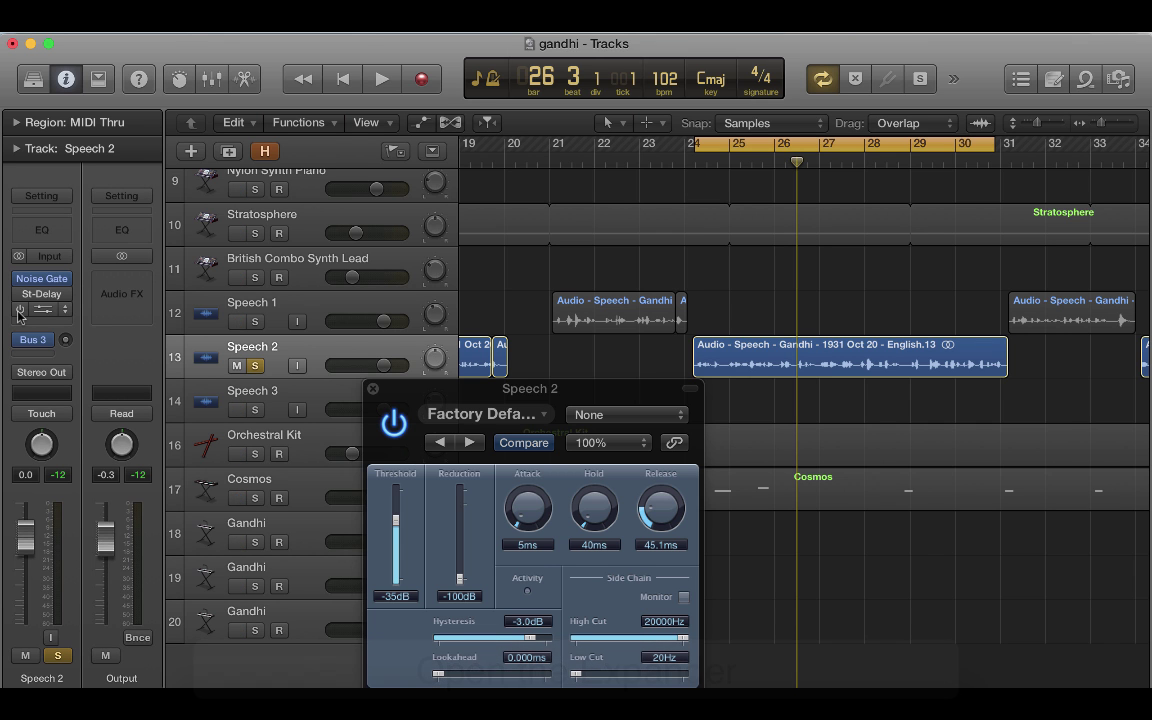
click(41, 311)
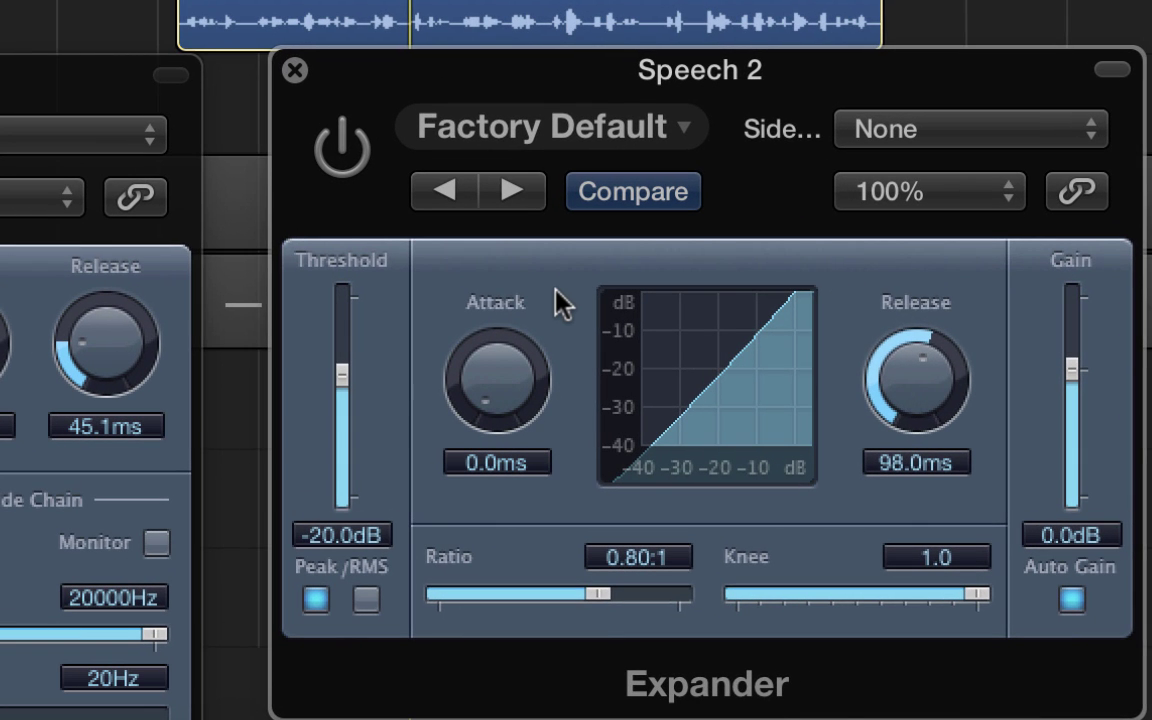
click(338, 155)
click(338, 155)
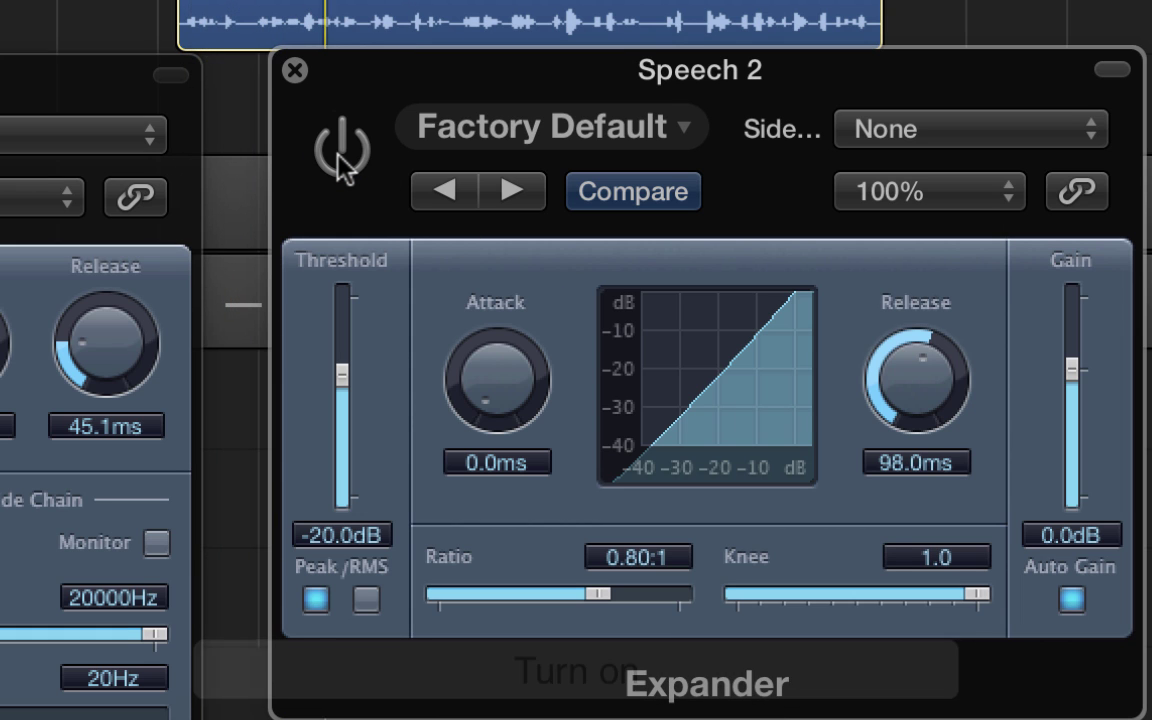
click(338, 156)
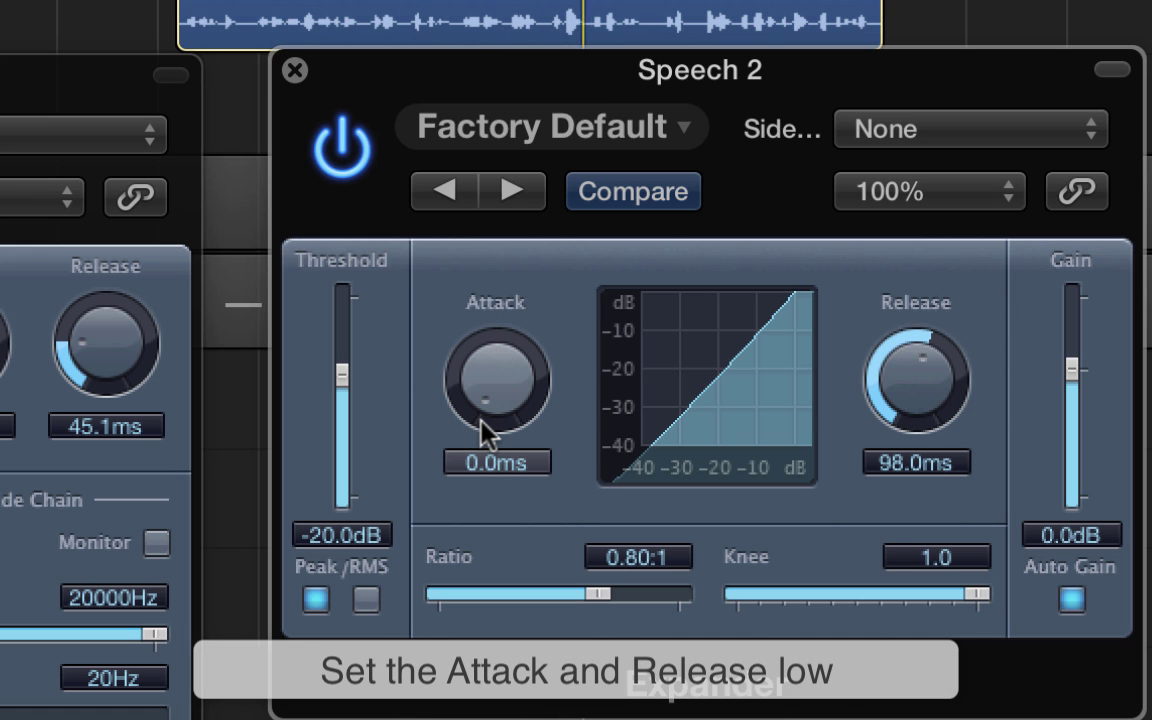
Set the Expander's Attack to 2.0 ms, Release to 2.5 ms, Knee to 0.9, Ratio to 0.60:1, Threshold to -29.5 dB and Gain to +1.0 dB
drag(481, 419, 473, 410)
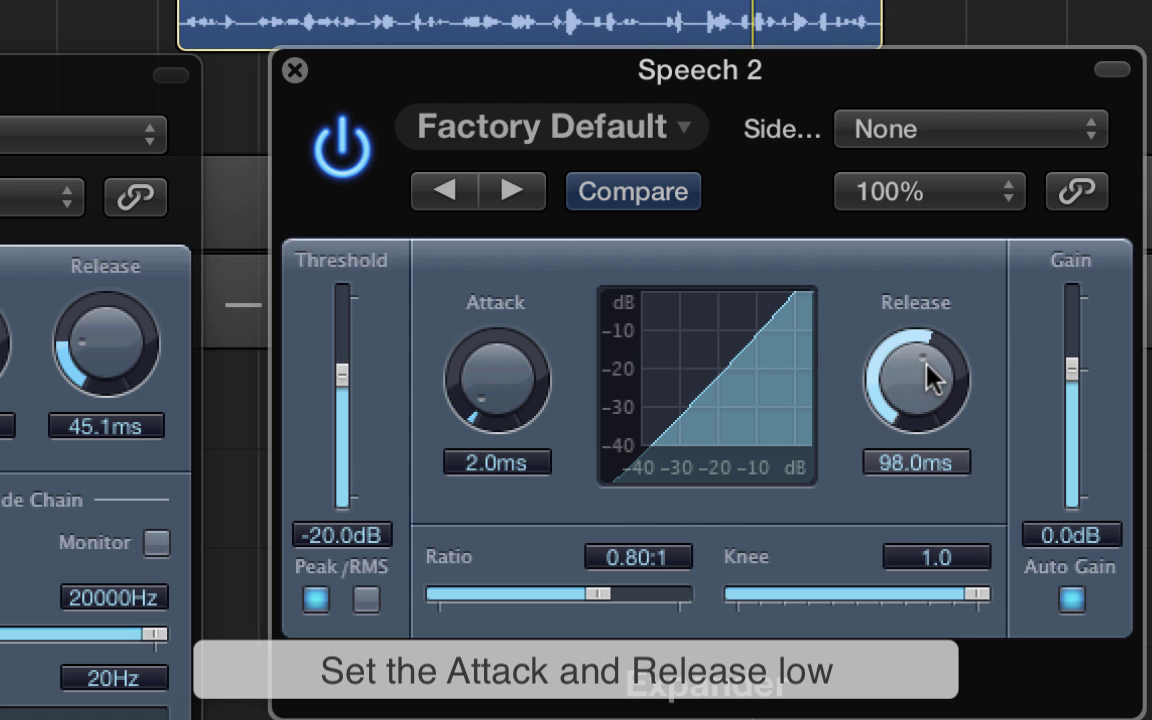
drag(930, 378, 951, 524)
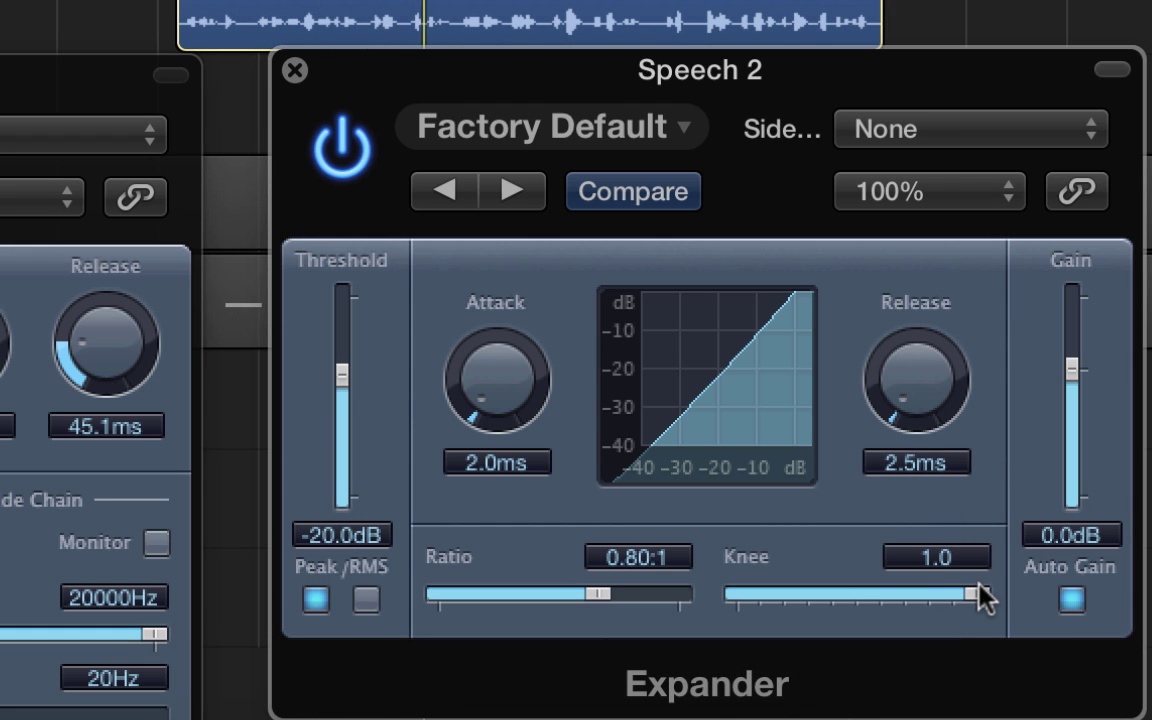
drag(972, 594, 965, 597)
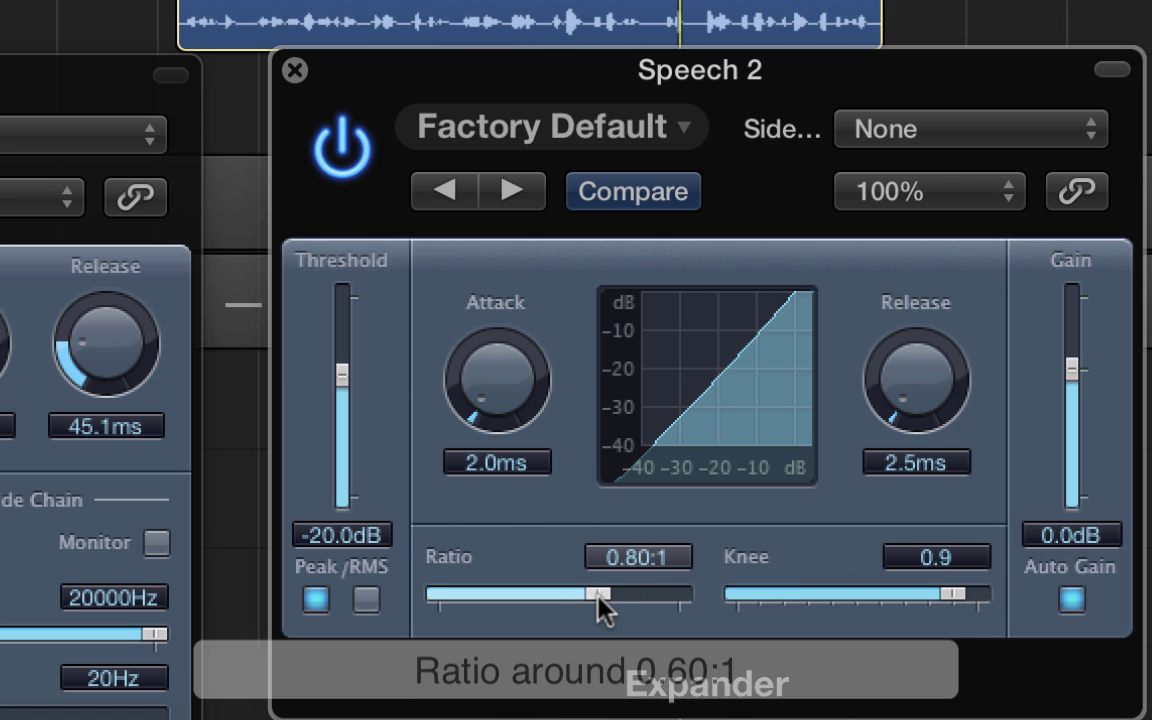
drag(600, 602, 505, 598)
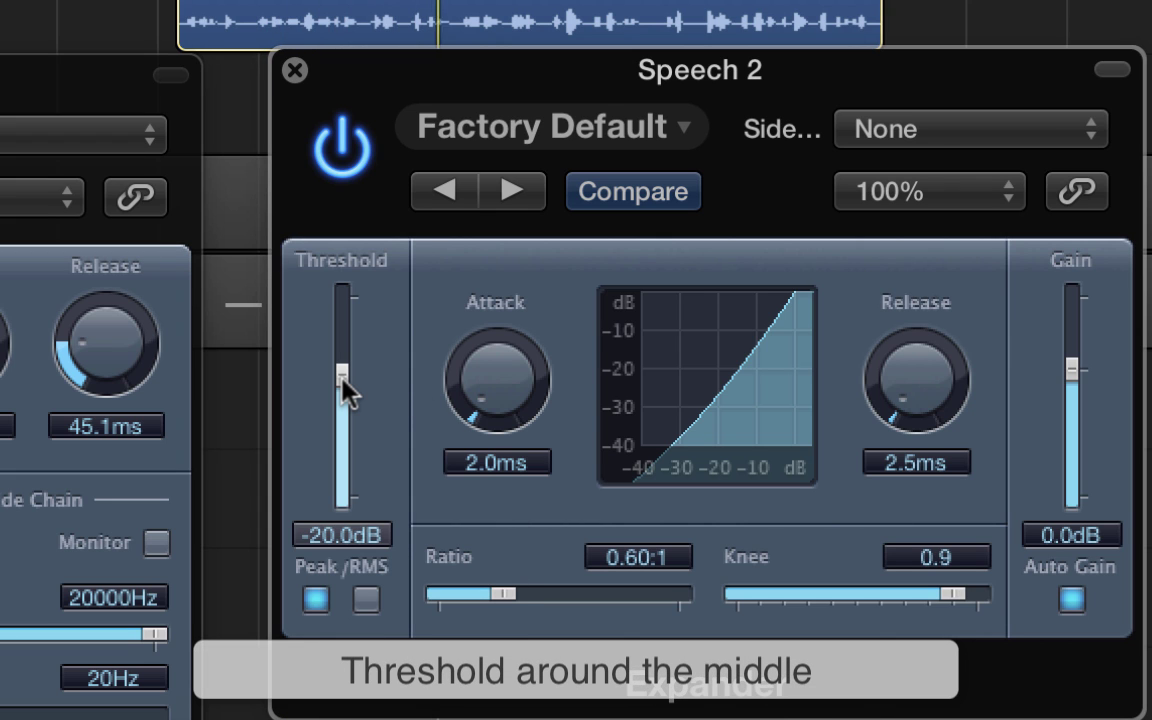
drag(342, 381, 349, 415)
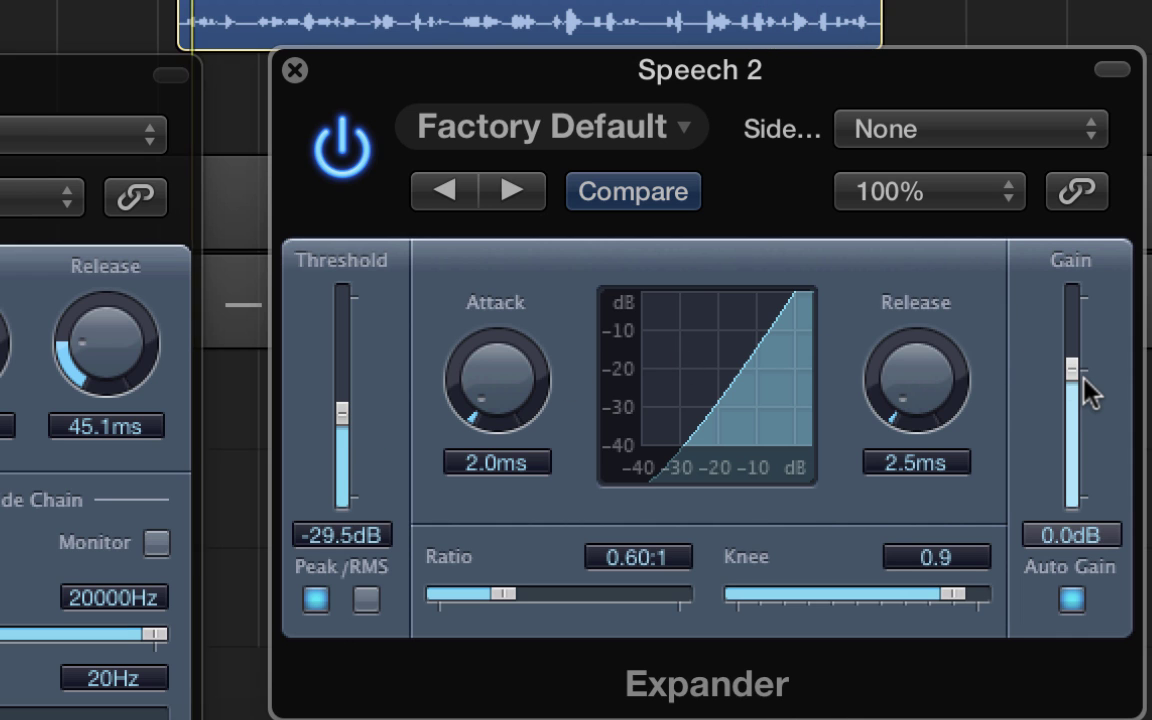
drag(1075, 391, 1071, 374)
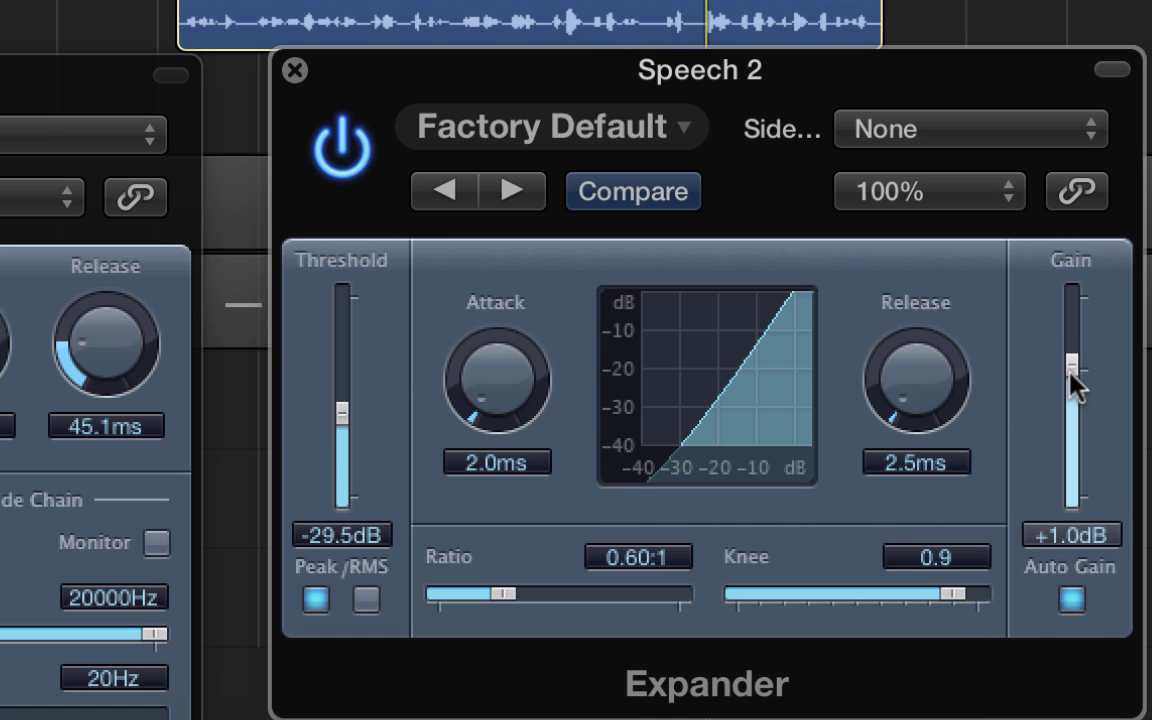
Bypass and re-enable the Expander during playback to compare the clarity of the speech
click(343, 150)
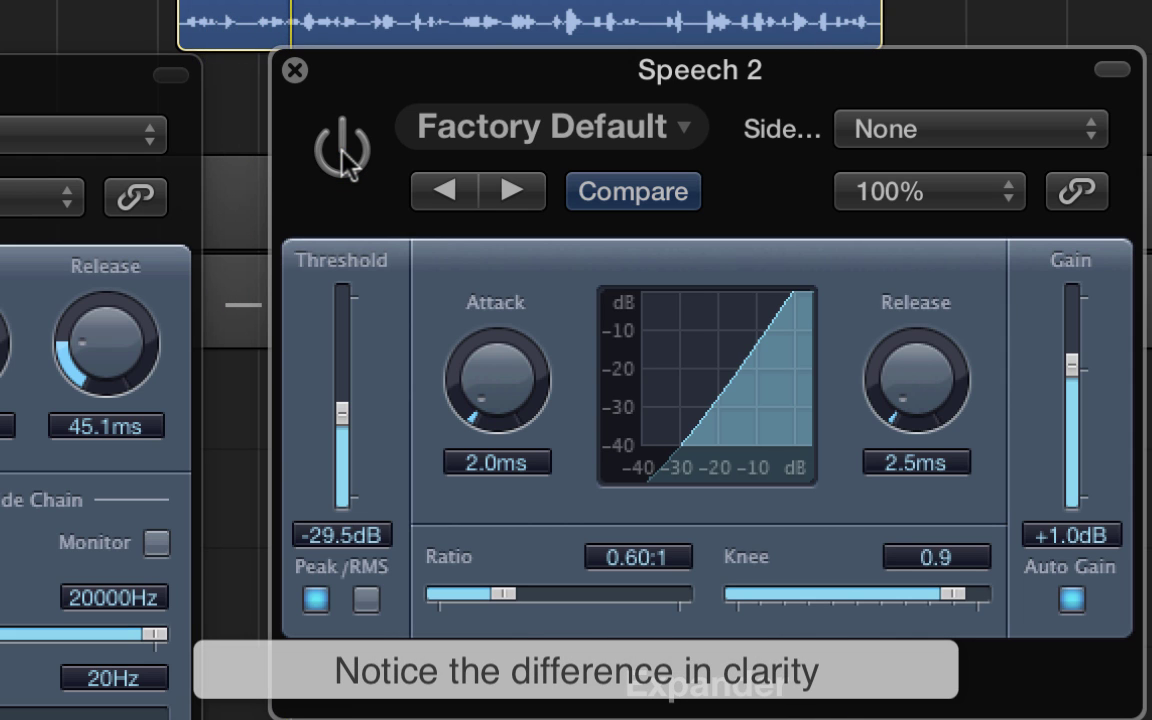
click(343, 150)
click(343, 150)
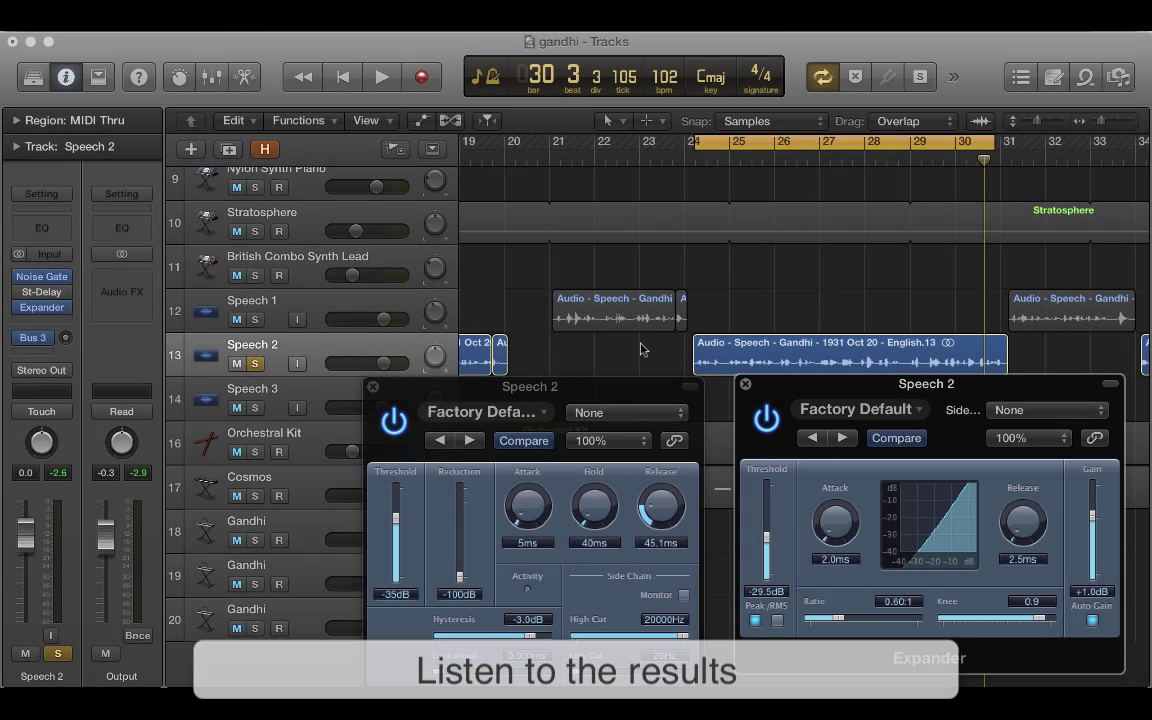
Play the loop and compare Speech 2 with the Noise Gate and Expander both bypassed and both enabled
key(space)
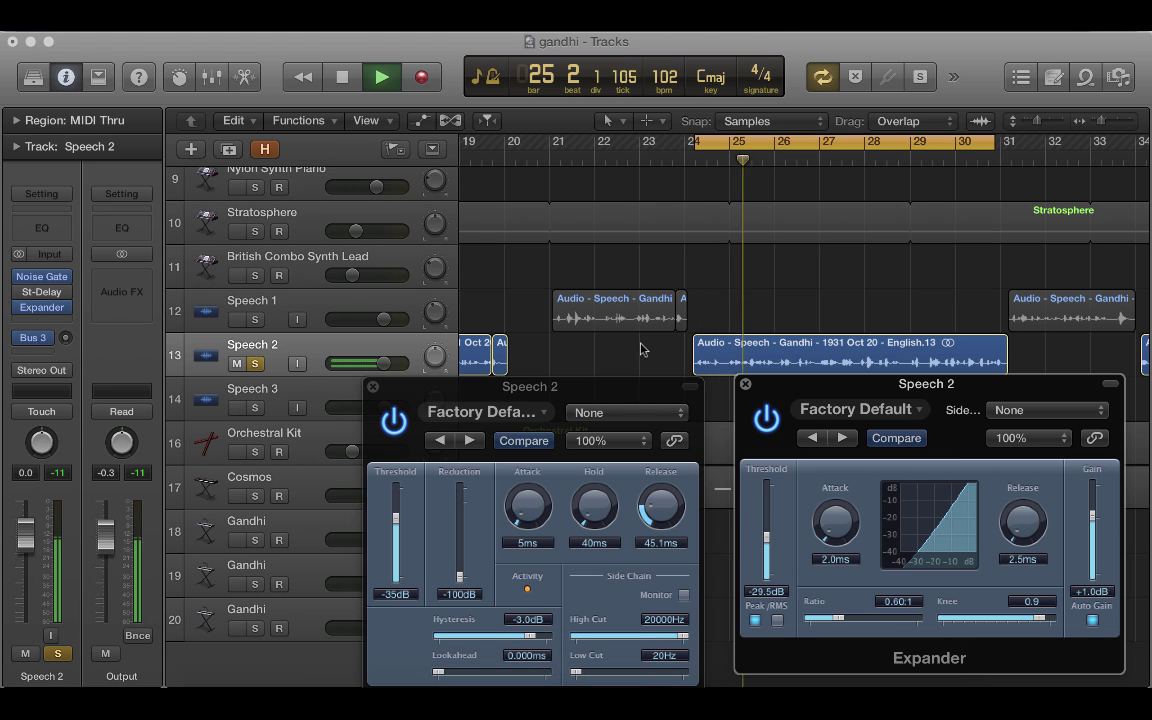
click(393, 421)
click(766, 421)
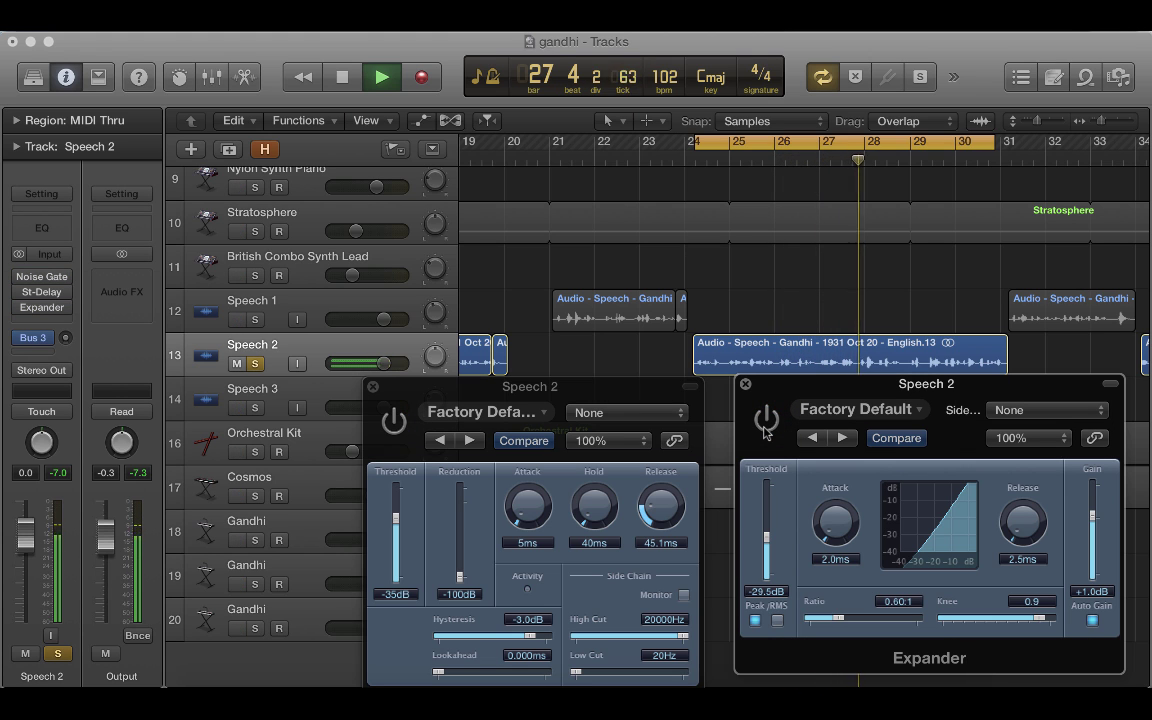
click(393, 421)
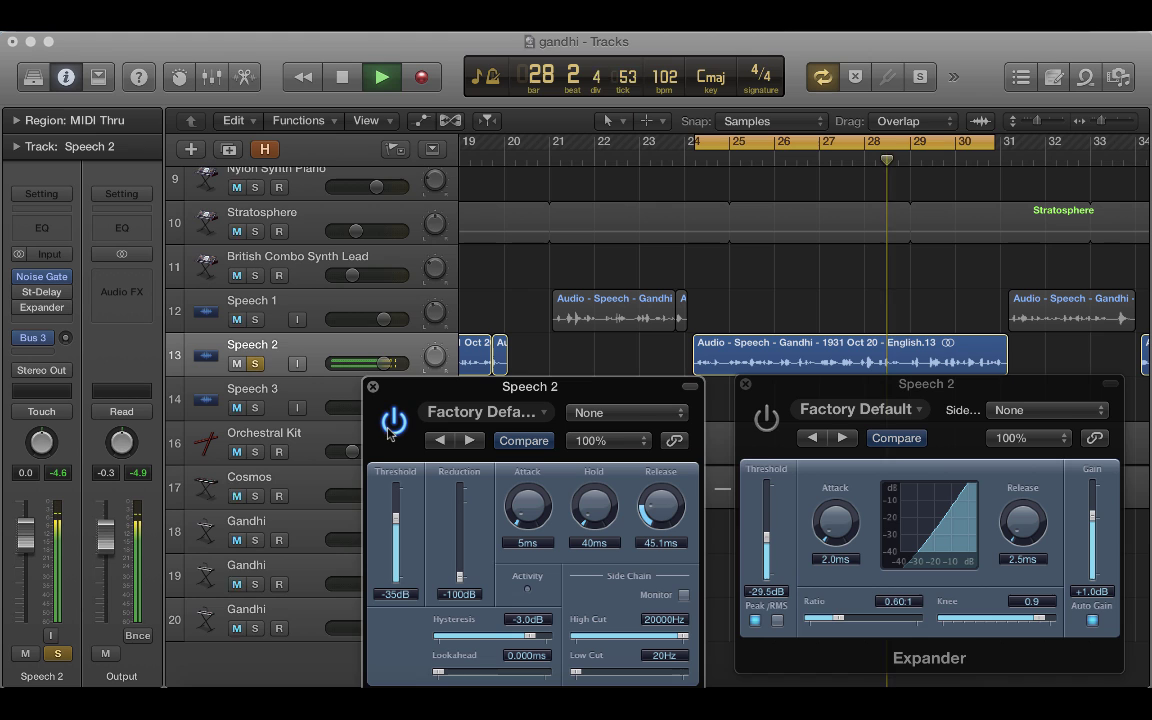
click(766, 421)
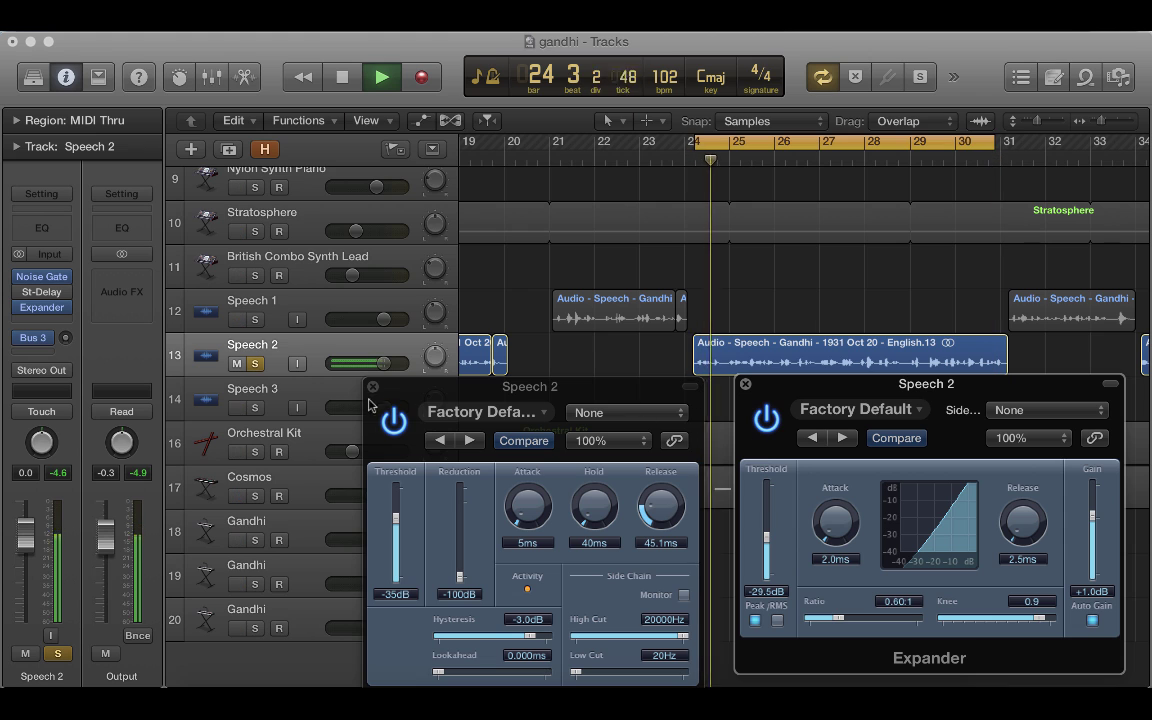
click(394, 422)
click(768, 422)
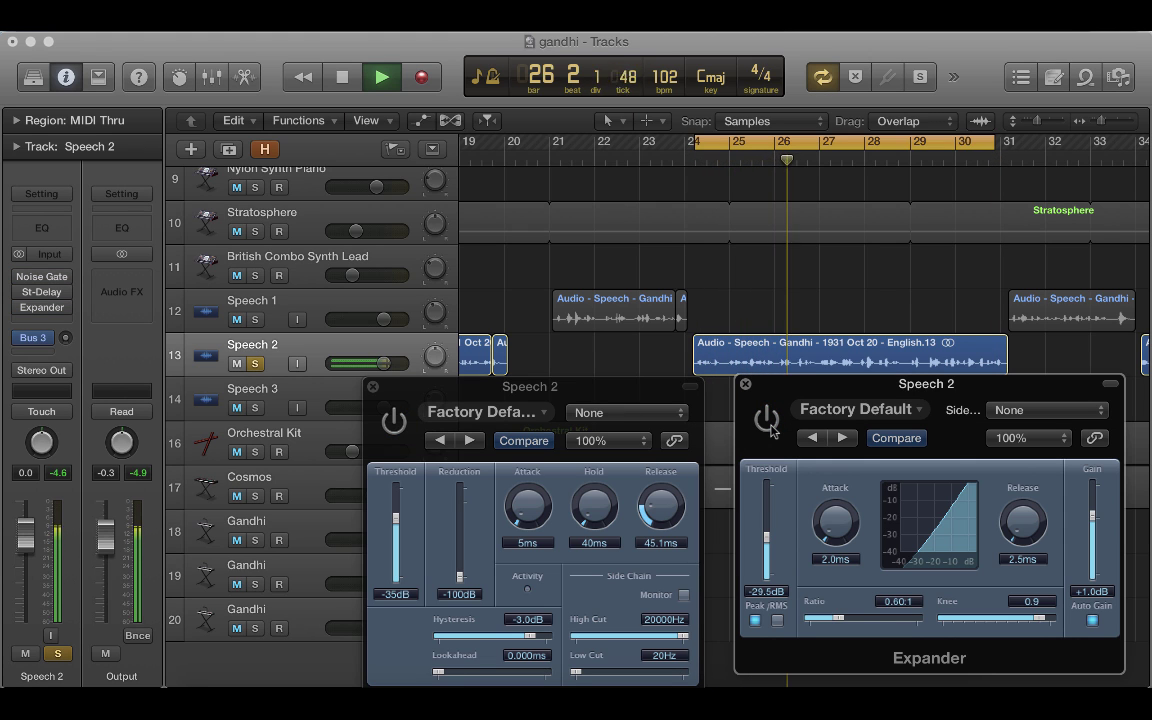
click(397, 424)
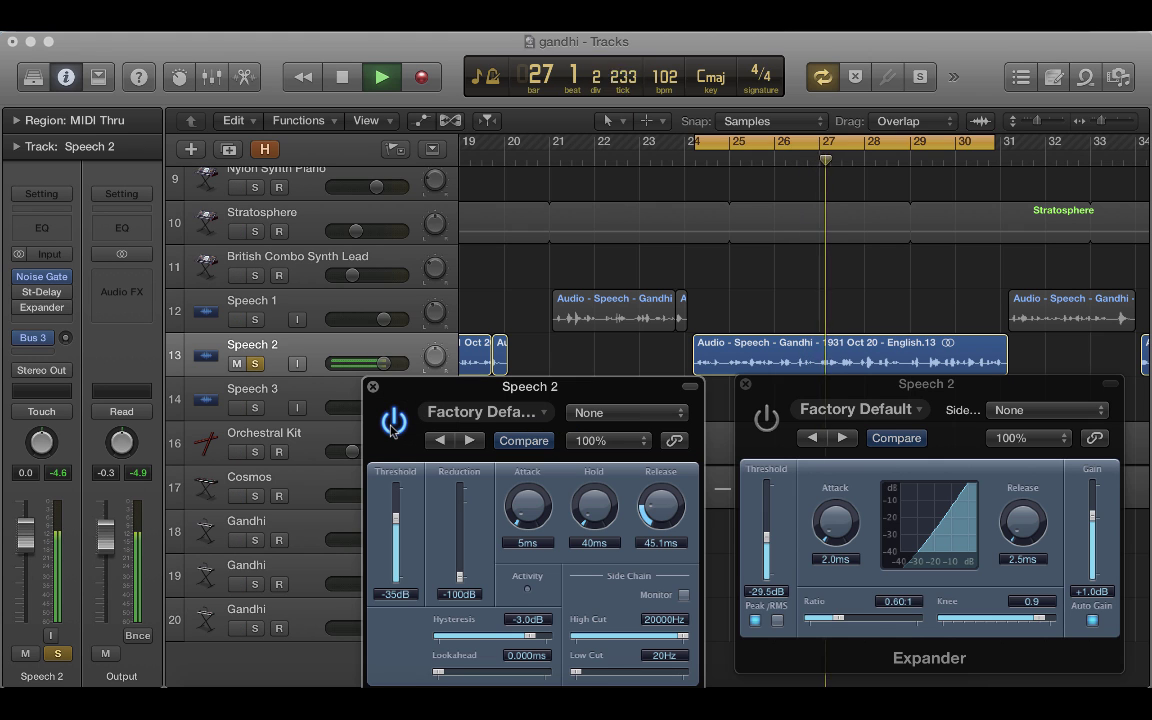
click(766, 422)
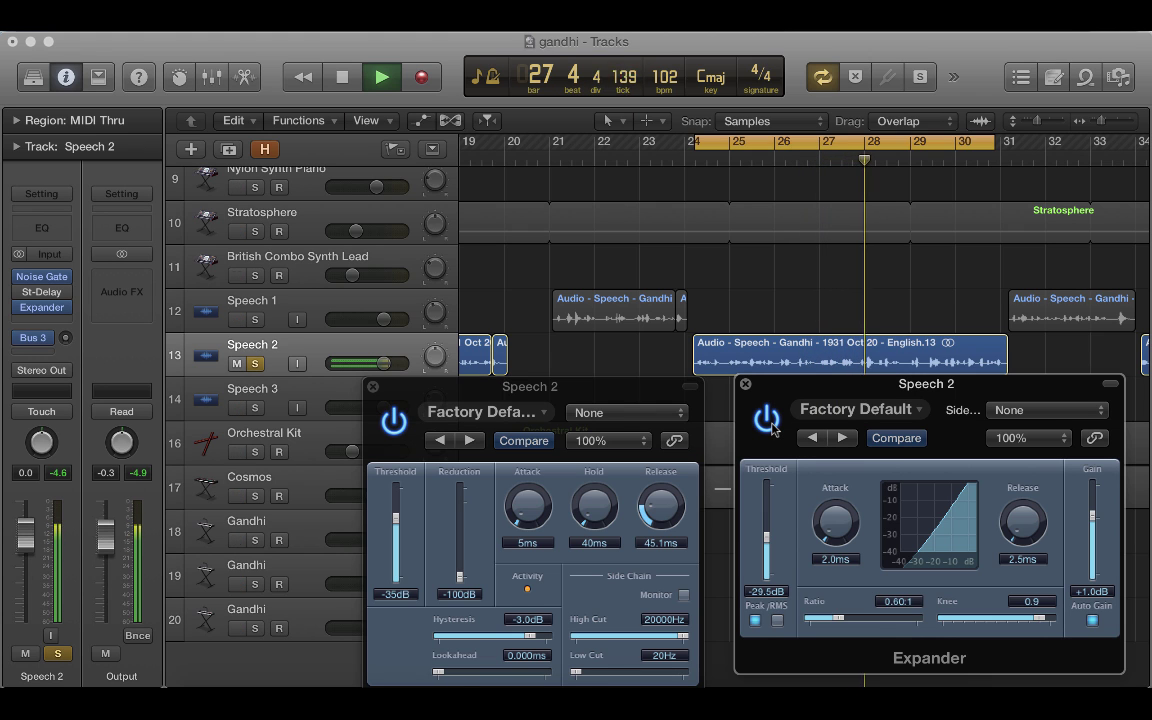